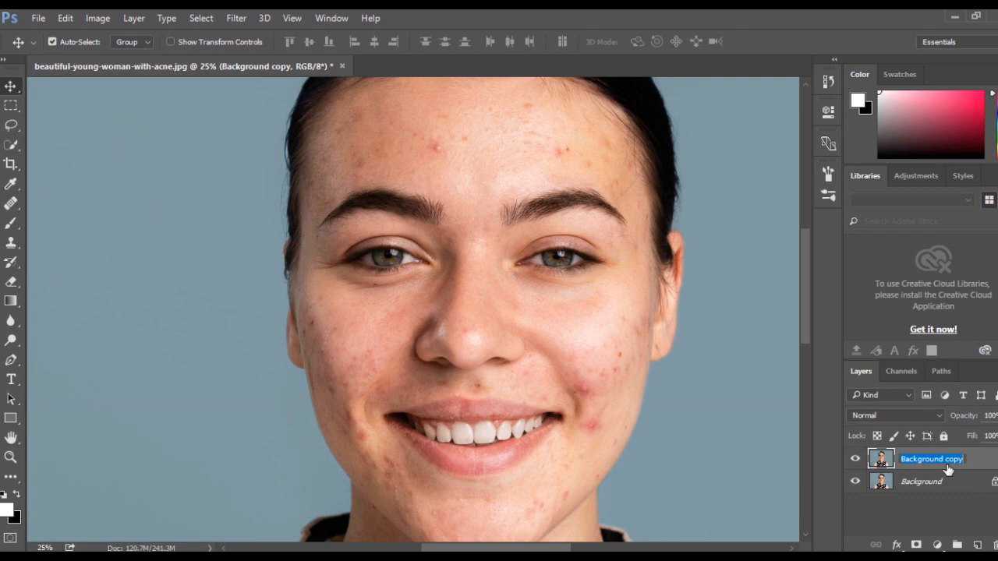
Step: Rename the duplicated background layer as Blur
{"action": "type", "text": "Blur"}
{"action": "key", "text": "Return"}
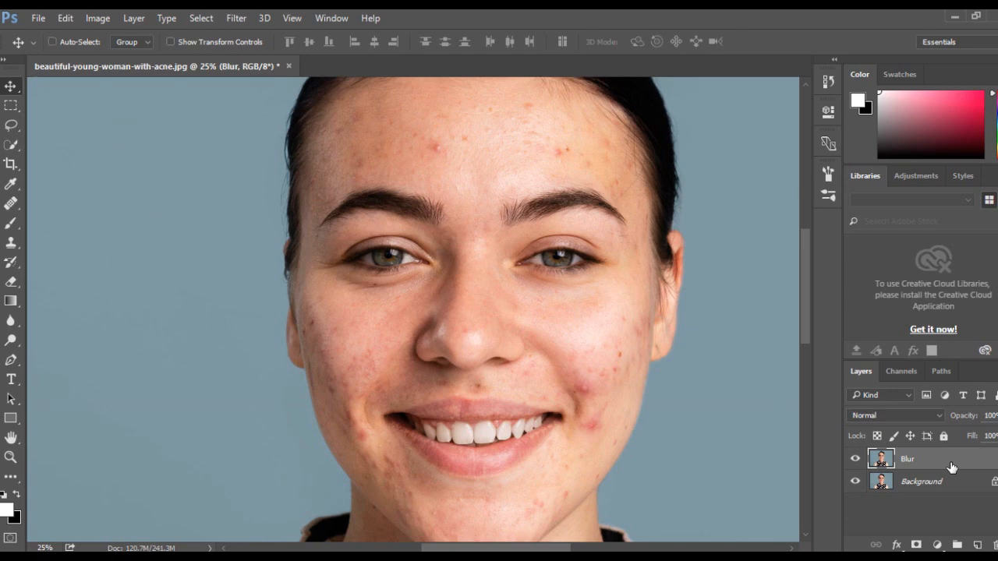
Step: Invert the colours of the Blur layer and set its blend mode to Vivid Light
{"action": "key", "text": "ctrl+i"}
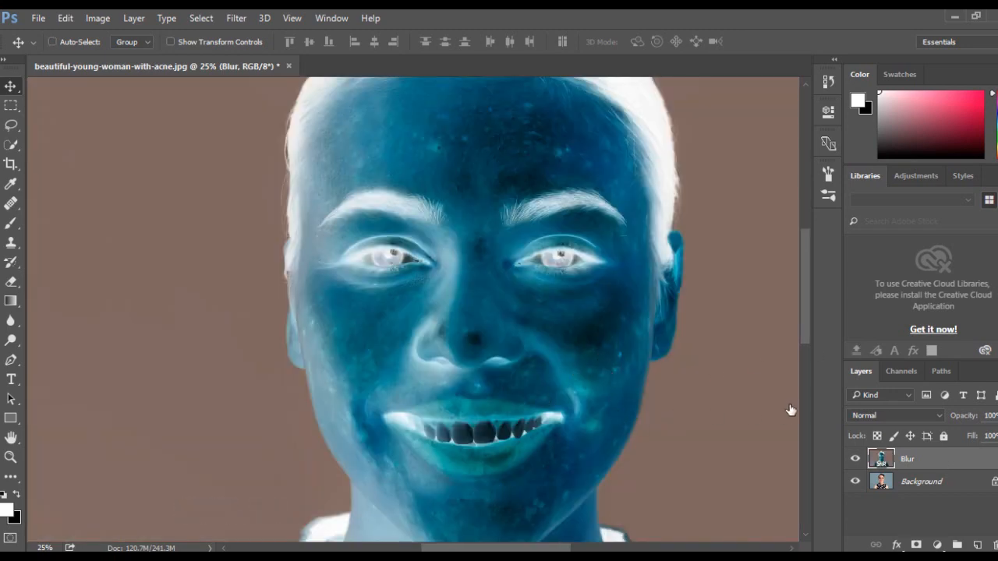
{"action": "left_click", "coordinate": [939, 419]}
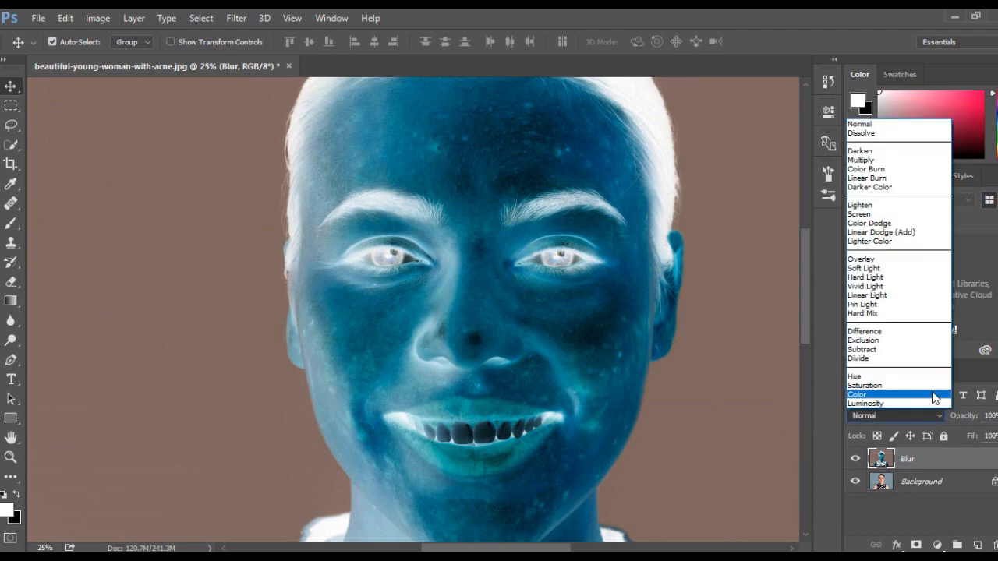
{"action": "left_click", "coordinate": [883, 285]}
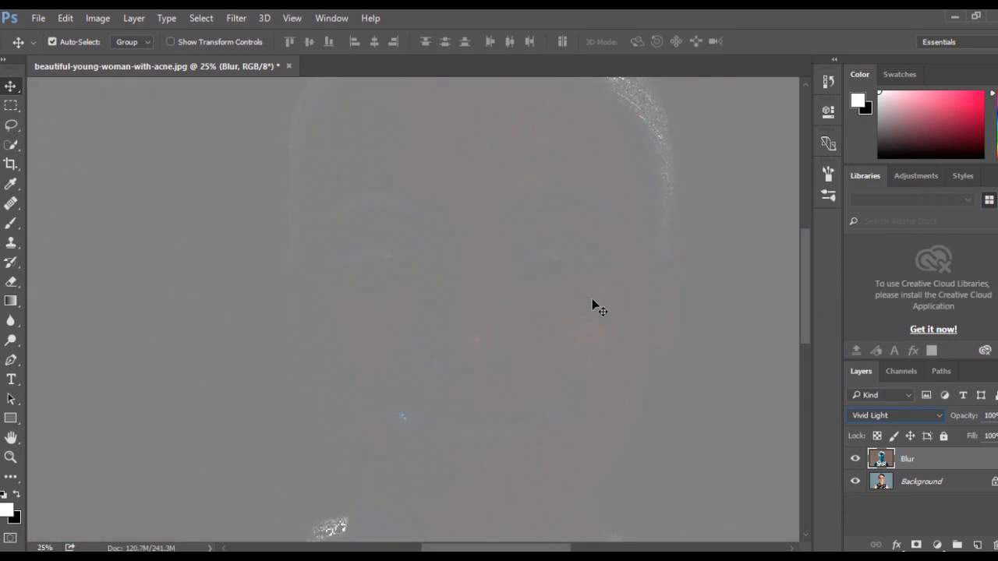
Step: Apply a High Pass filter with a radius of 30.4 pixels to the Blur layer, checking the whole face in the preview
{"action": "left_click", "coordinate": [242, 22]}
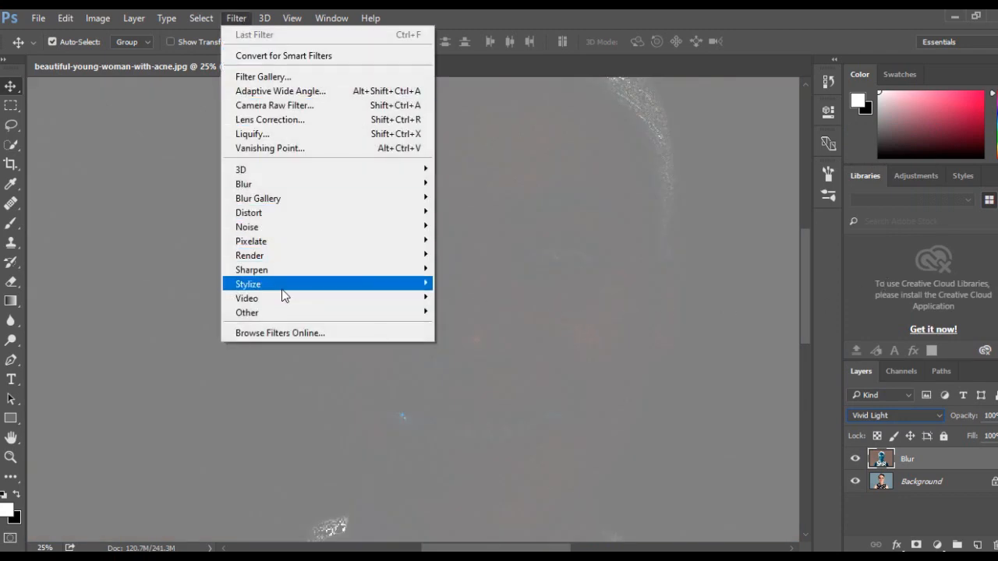
{"action": "mouse_move", "coordinate": [279, 312]}
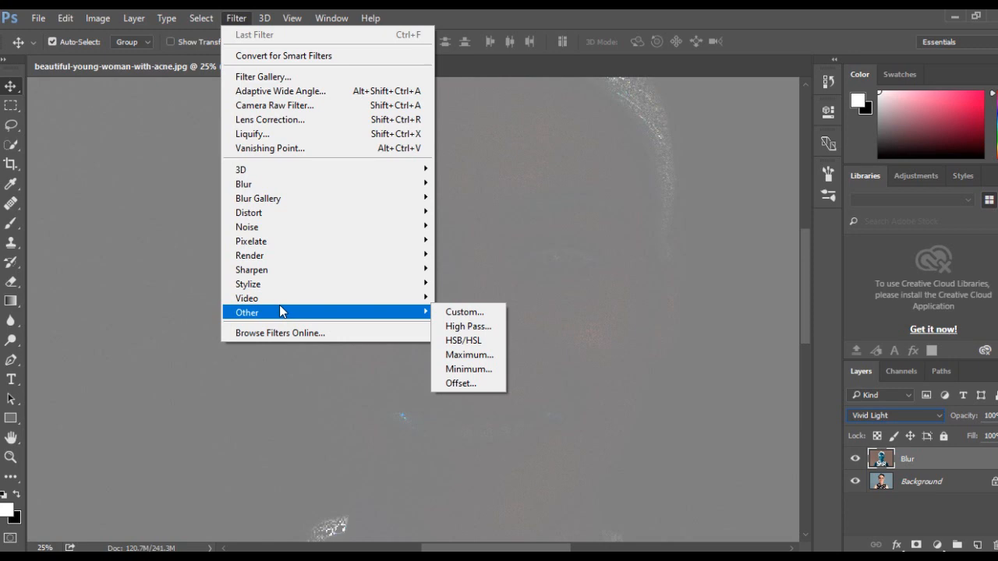
{"action": "left_click", "coordinate": [468, 326]}
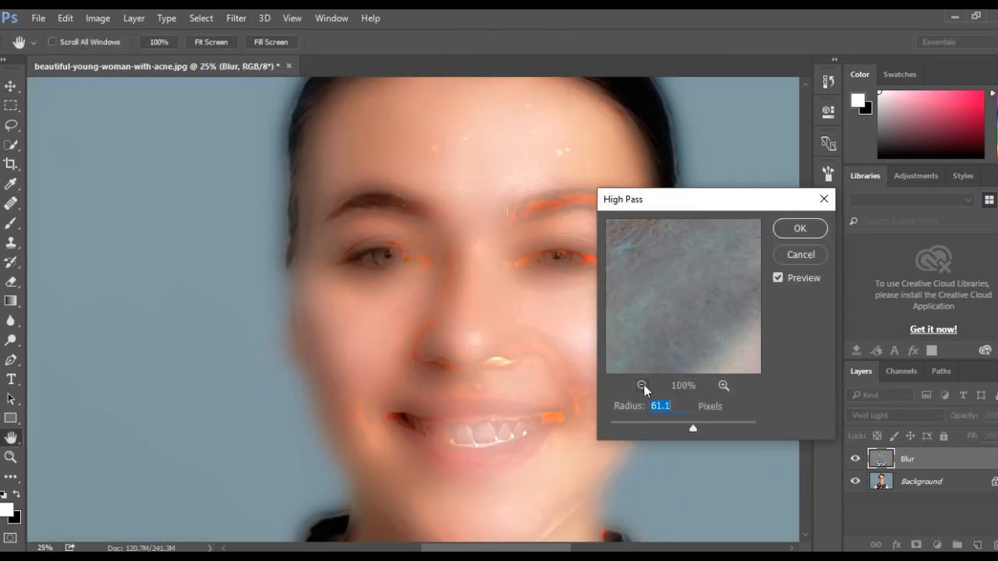
{"action": "left_click", "coordinate": [641, 386]}
{"action": "left_click", "coordinate": [642, 386]}
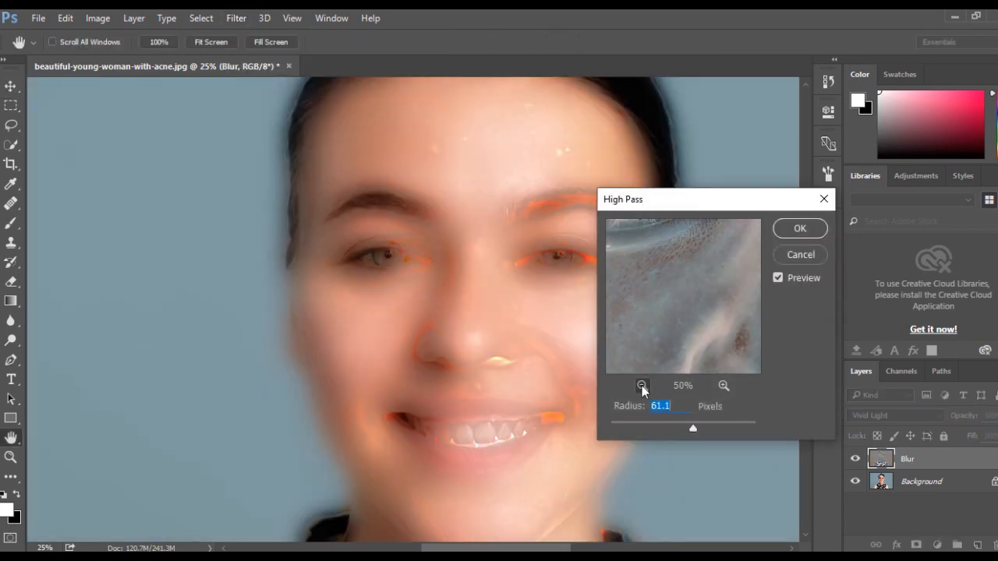
{"action": "left_click", "coordinate": [642, 386]}
{"action": "left_click", "coordinate": [642, 386]}
{"action": "left_click", "coordinate": [642, 385]}
{"action": "left_click", "coordinate": [642, 386]}
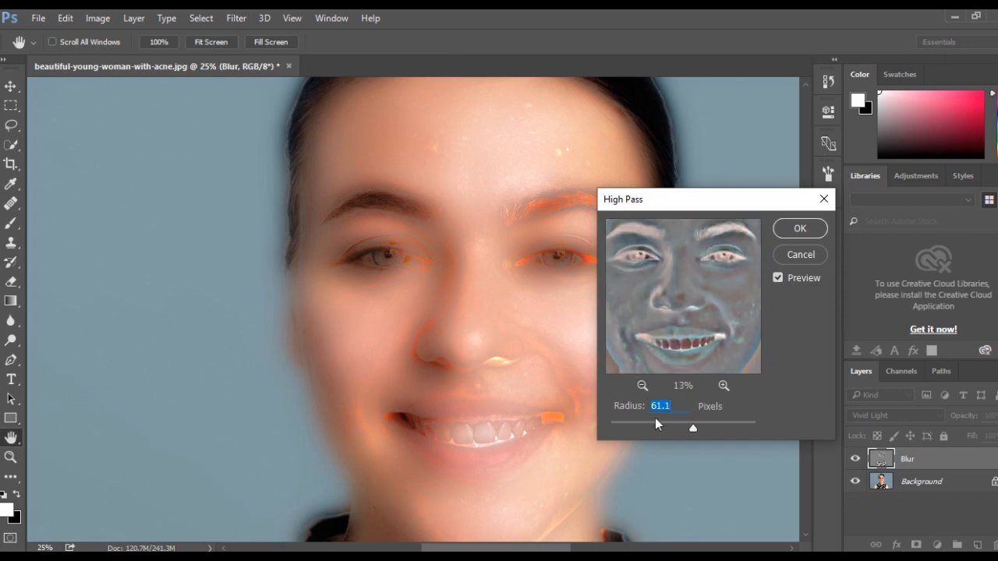
{"action": "left_click_drag", "start_coordinate": [622, 426], "coordinate": [680, 427]}
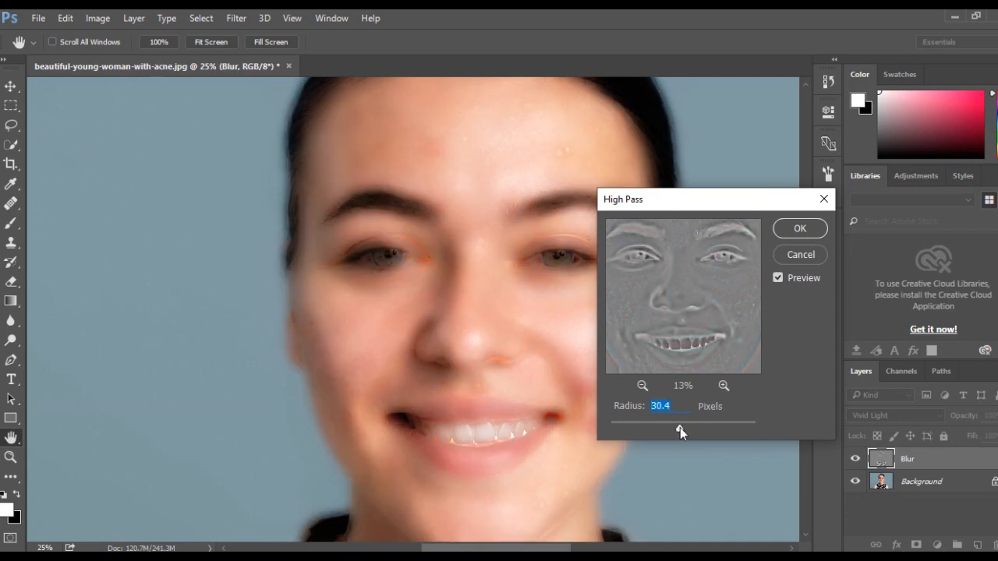
{"action": "left_click", "coordinate": [799, 230]}
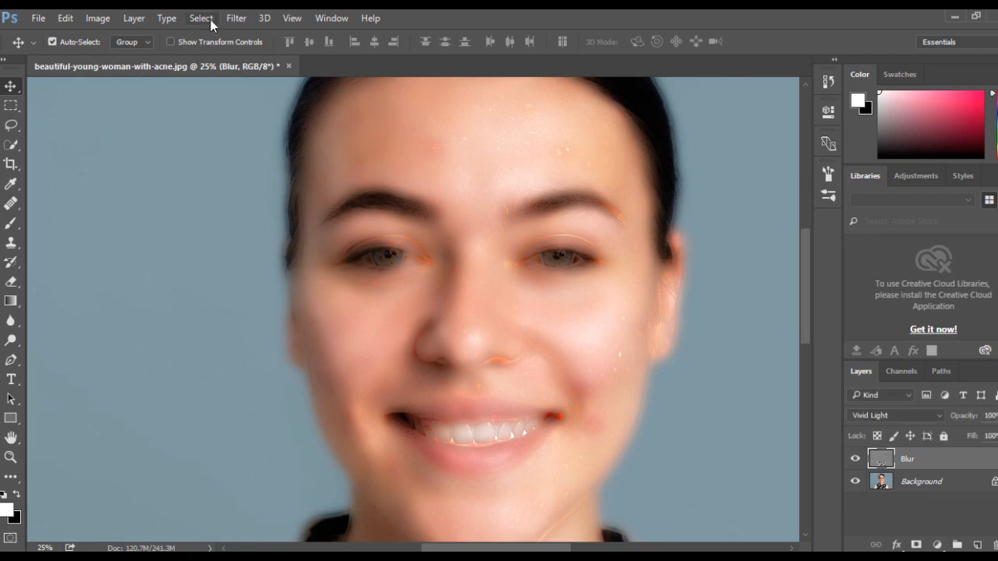
Step: Apply a Gaussian Blur with a reduced, low radius to the Blur layer, checking the whole face in the preview
{"action": "left_click", "coordinate": [238, 22]}
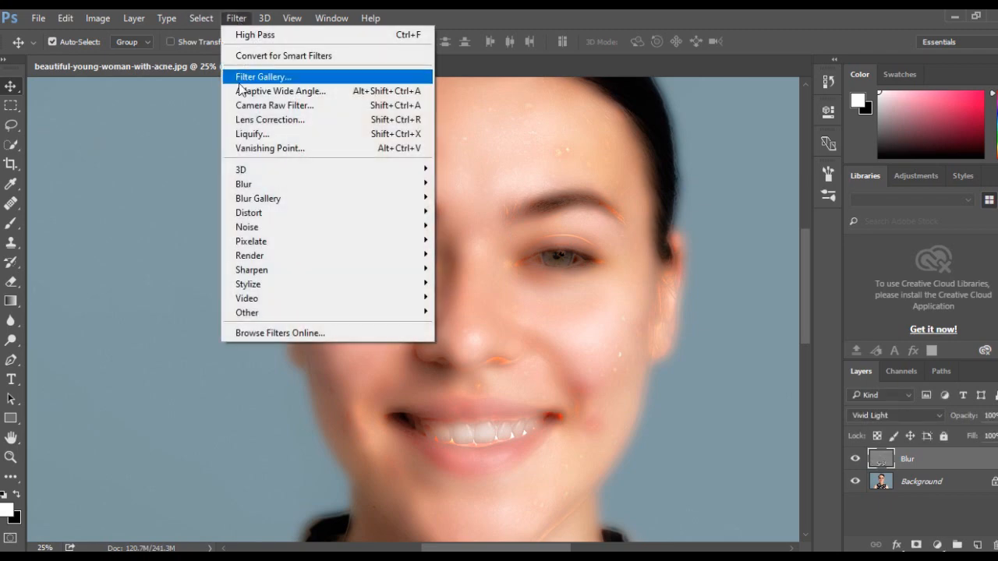
{"action": "mouse_move", "coordinate": [252, 184]}
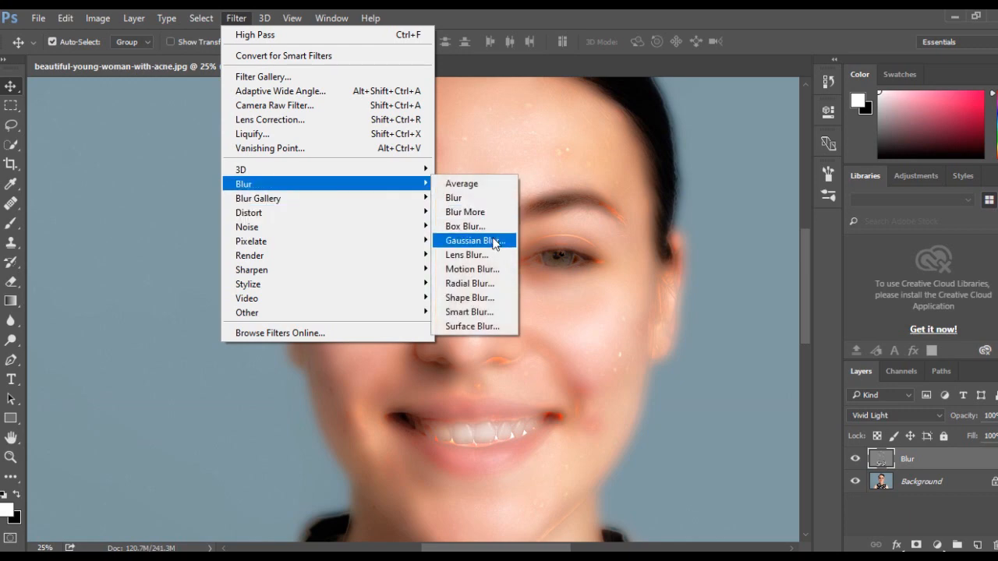
{"action": "left_click", "coordinate": [493, 248]}
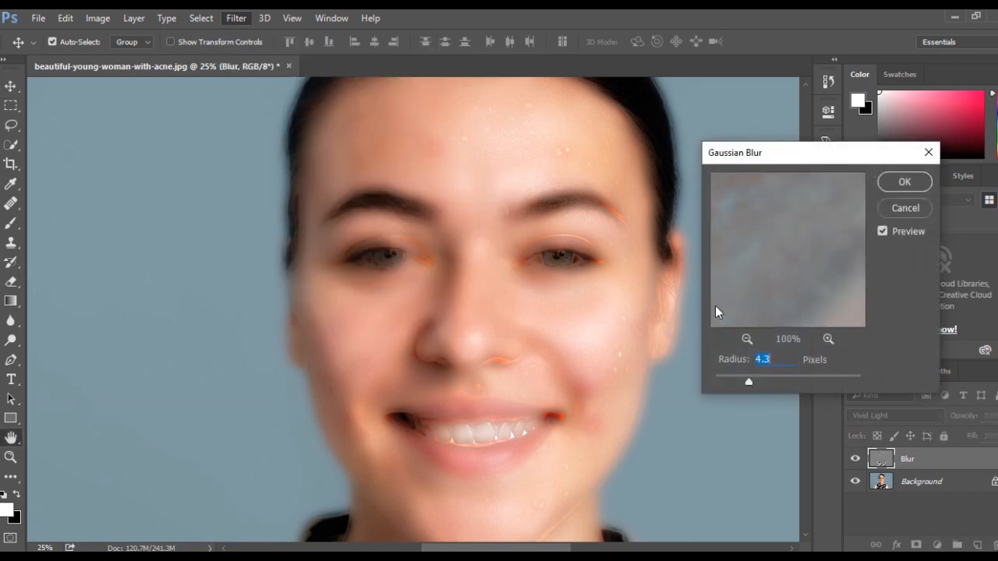
{"action": "left_click", "coordinate": [747, 338]}
{"action": "left_click", "coordinate": [747, 338]}
{"action": "left_click", "coordinate": [746, 338]}
{"action": "left_click", "coordinate": [747, 338]}
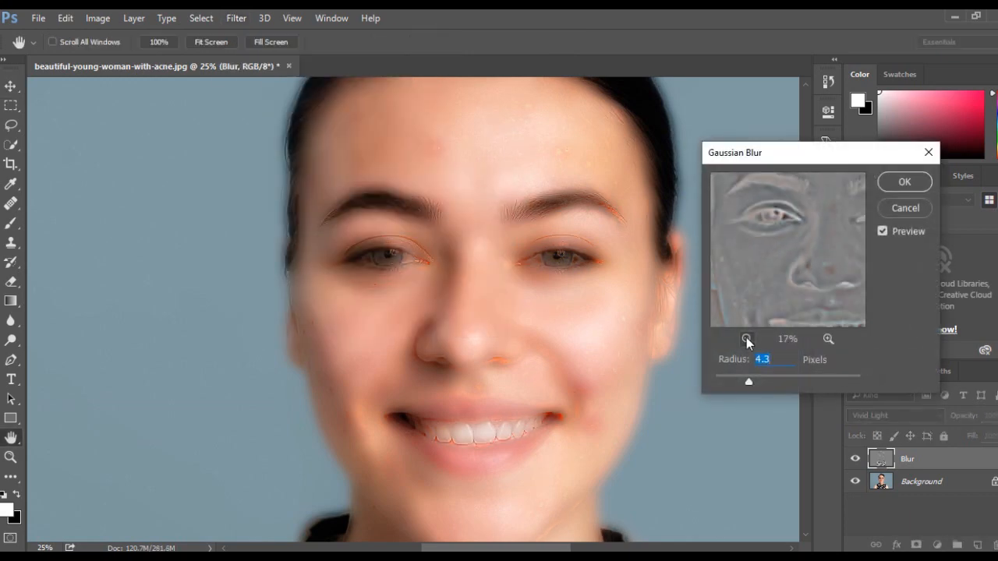
{"action": "left_click", "coordinate": [747, 338]}
{"action": "left_click", "coordinate": [746, 339]}
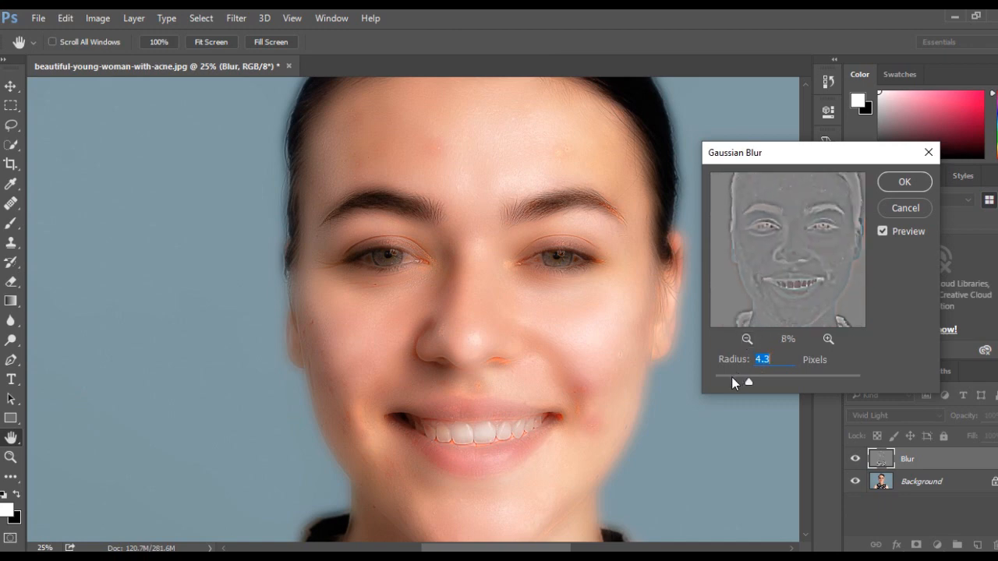
{"action": "left_click_drag", "start_coordinate": [746, 382], "coordinate": [719, 382]}
{"action": "left_click", "coordinate": [902, 184]}
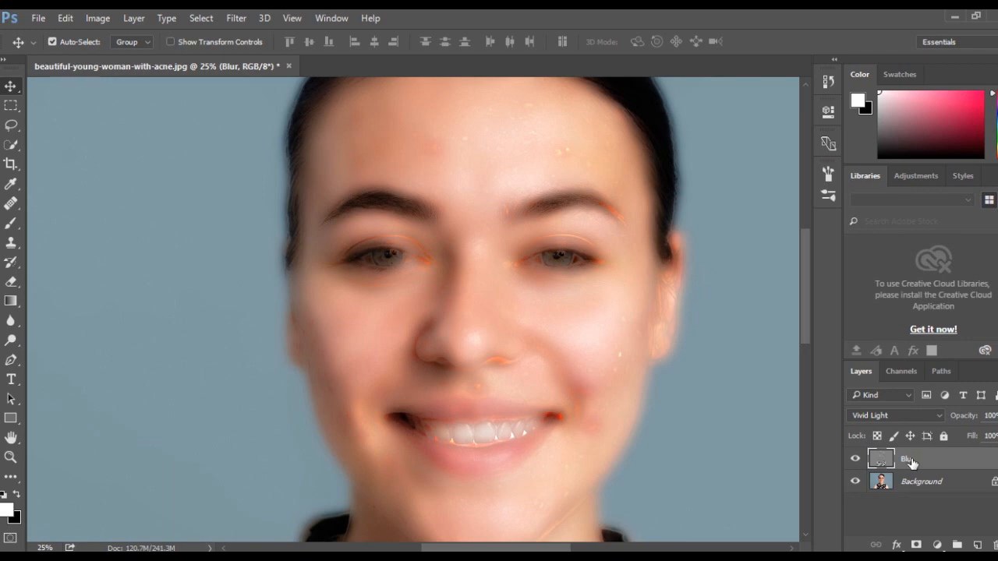
Step: Add a layer mask to the Blur layer and fill it with black
{"action": "left_click_drag", "start_coordinate": [911, 461], "coordinate": [916, 545]}
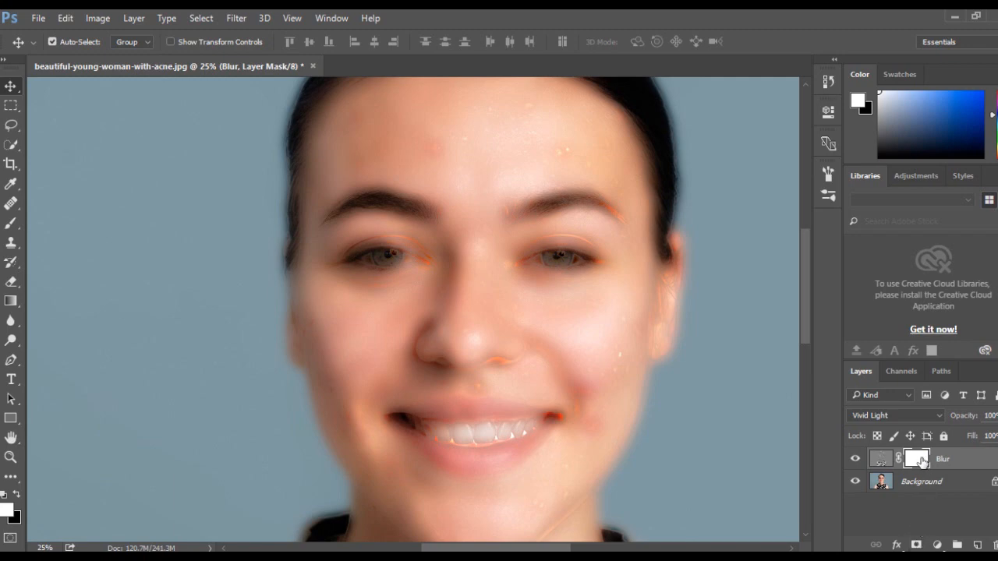
{"action": "key", "text": "ctrl+BackSpace"}
{"action": "key", "text": "ctrl+BackSpace"}
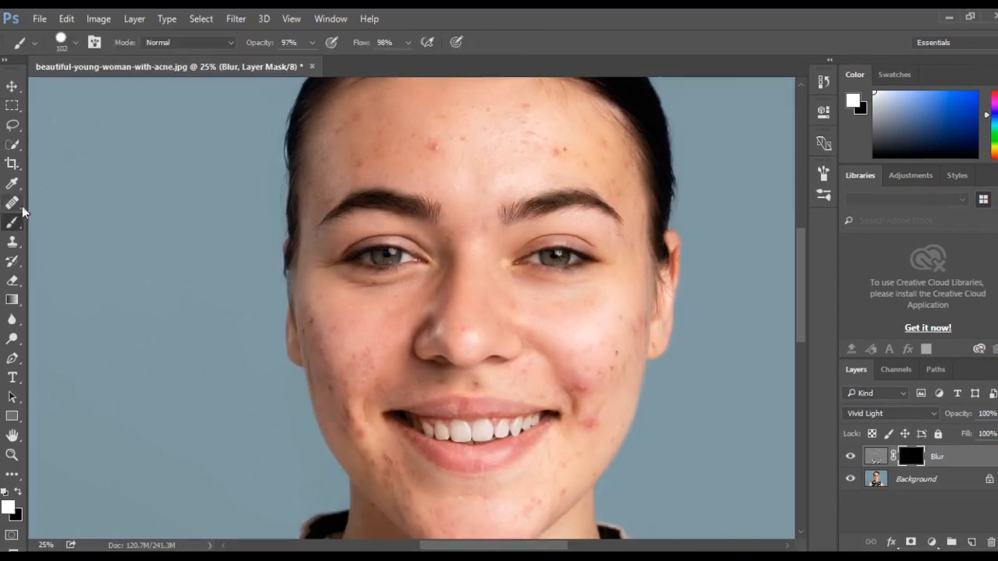
Step: Set up the Brush tool with size 90, 71% opacity and 61% flow for painting on the mask
{"action": "left_click", "coordinate": [11, 86]}
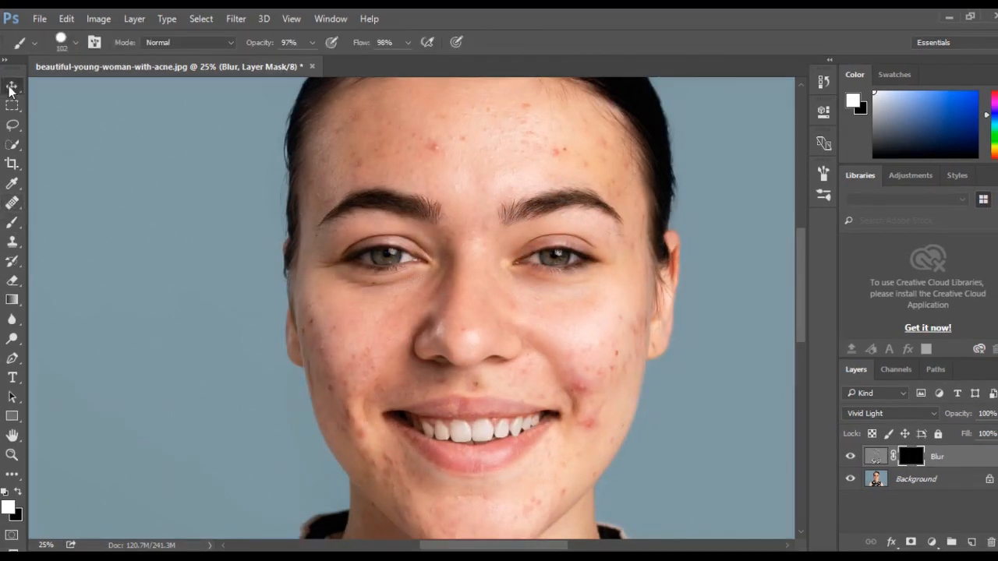
{"action": "left_click", "coordinate": [12, 225]}
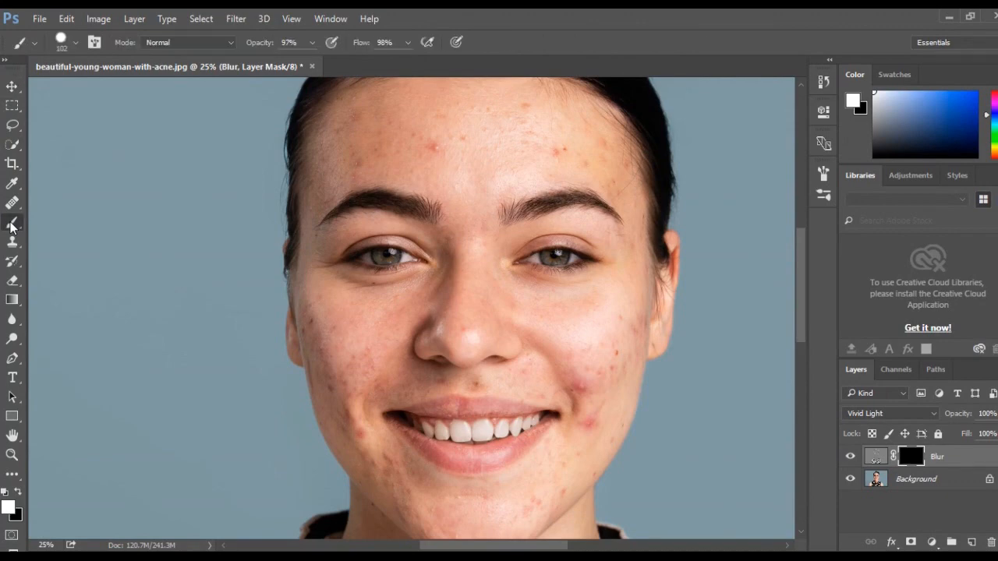
{"action": "left_click", "coordinate": [69, 42]}
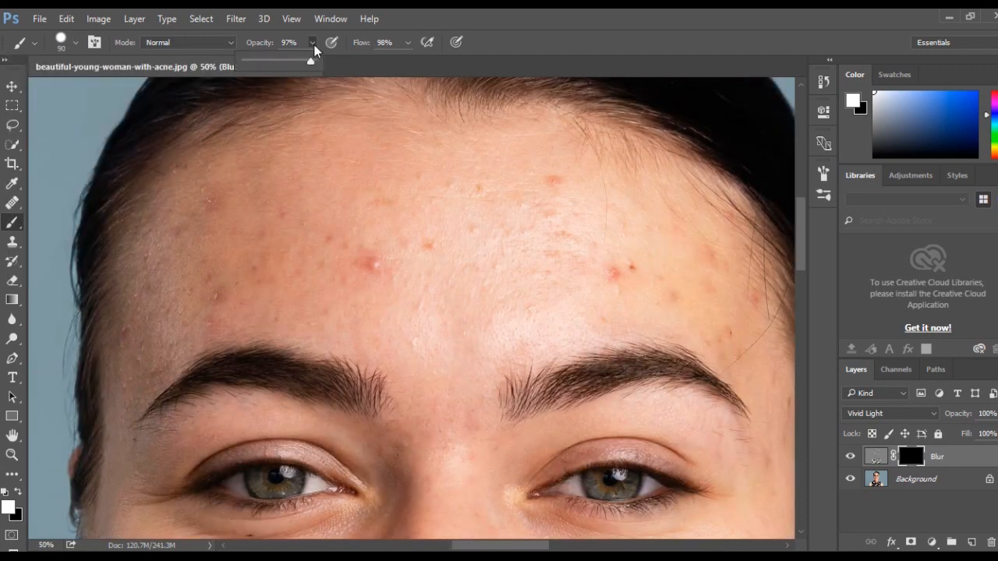
{"action": "left_click_drag", "start_coordinate": [283, 66], "coordinate": [293, 64]}
{"action": "left_click", "coordinate": [409, 45]}
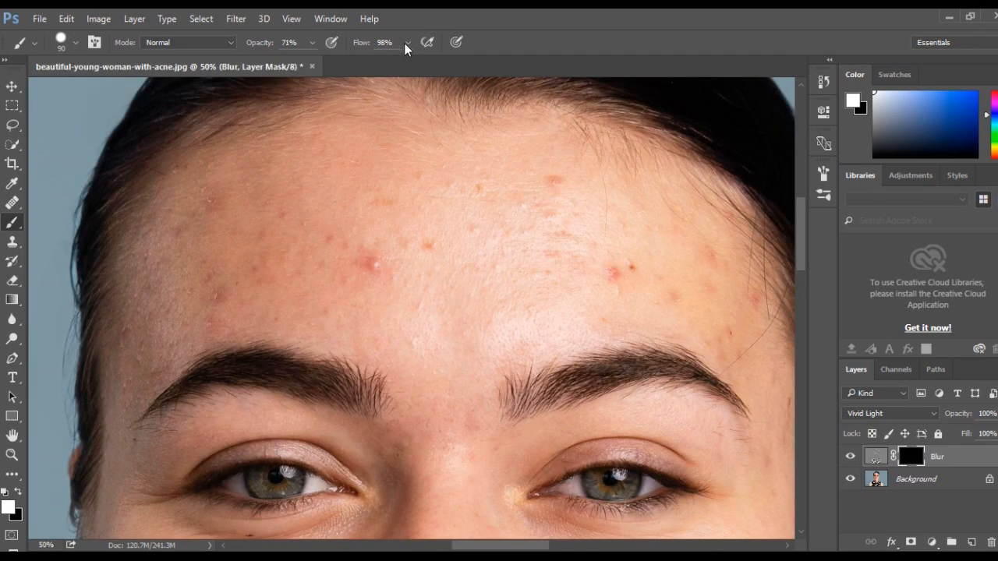
{"action": "left_click", "coordinate": [407, 44]}
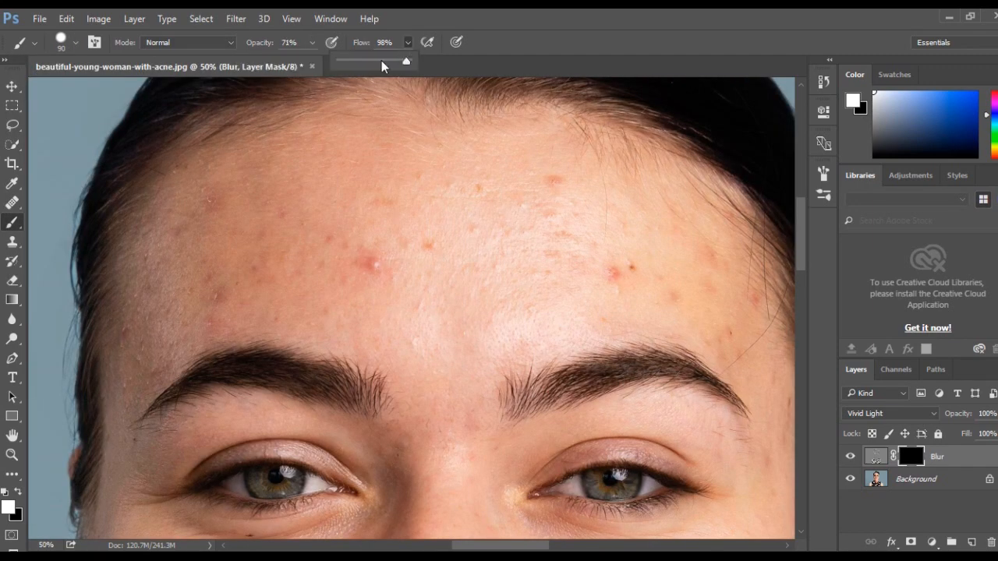
{"action": "left_click", "coordinate": [411, 15]}
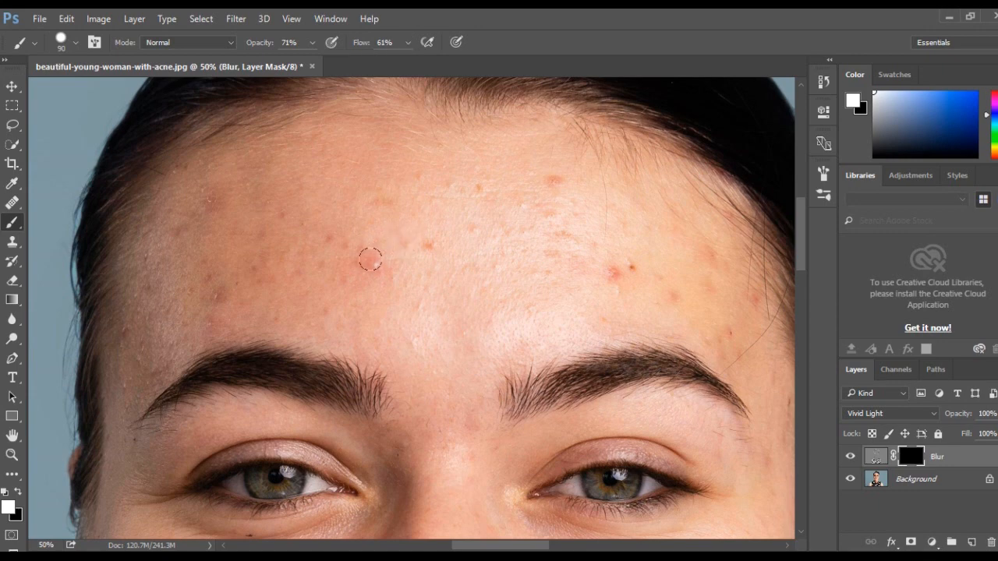
Step: Paint white on the Blur layer's mask across the whole forehead up to the hairline to smooth its blemishes
{"action": "mouse_move", "coordinate": [371, 260]}
{"action": "left_mouse_down"}
{"action": "mouse_move", "coordinate": [328, 260]}
{"action": "mouse_move", "coordinate": [388, 213]}
{"action": "mouse_move", "coordinate": [271, 263]}
{"action": "left_mouse_up"}
{"action": "mouse_move", "coordinate": [436, 259]}
{"action": "left_mouse_down"}
{"action": "mouse_move", "coordinate": [415, 222]}
{"action": "mouse_move", "coordinate": [320, 219]}
{"action": "mouse_move", "coordinate": [230, 241]}
{"action": "mouse_move", "coordinate": [384, 180]}
{"action": "mouse_move", "coordinate": [231, 199]}
{"action": "mouse_move", "coordinate": [296, 183]}
{"action": "mouse_move", "coordinate": [240, 205]}
{"action": "mouse_move", "coordinate": [348, 143]}
{"action": "mouse_move", "coordinate": [212, 159]}
{"action": "mouse_move", "coordinate": [184, 184]}
{"action": "mouse_move", "coordinate": [140, 270]}
{"action": "left_mouse_up"}
{"action": "mouse_move", "coordinate": [192, 205]}
{"action": "left_mouse_down"}
{"action": "mouse_move", "coordinate": [153, 307]}
{"action": "mouse_move", "coordinate": [217, 177]}
{"action": "mouse_move", "coordinate": [178, 273]}
{"action": "mouse_move", "coordinate": [205, 278]}
{"action": "left_mouse_up"}
{"action": "mouse_move", "coordinate": [152, 332]}
{"action": "left_mouse_down"}
{"action": "mouse_move", "coordinate": [225, 304]}
{"action": "mouse_move", "coordinate": [128, 381]}
{"action": "mouse_move", "coordinate": [134, 355]}
{"action": "mouse_move", "coordinate": [99, 433]}
{"action": "mouse_move", "coordinate": [121, 290]}
{"action": "mouse_move", "coordinate": [117, 364]}
{"action": "mouse_move", "coordinate": [407, 169]}
{"action": "mouse_move", "coordinate": [573, 203]}
{"action": "mouse_move", "coordinate": [540, 259]}
{"action": "mouse_move", "coordinate": [421, 335]}
{"action": "mouse_move", "coordinate": [712, 307]}
{"action": "left_mouse_up"}
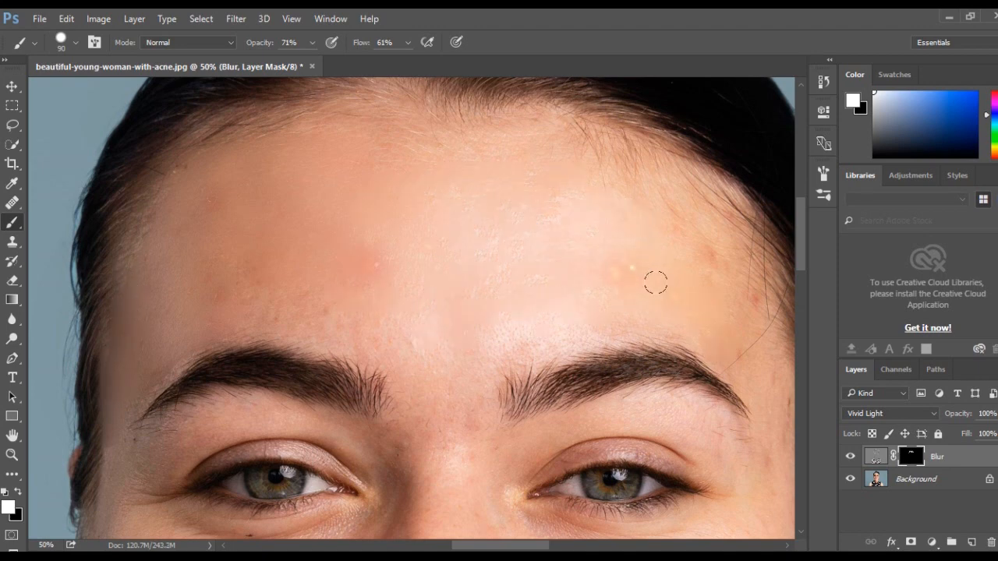
{"action": "key", "text": "Tab"}
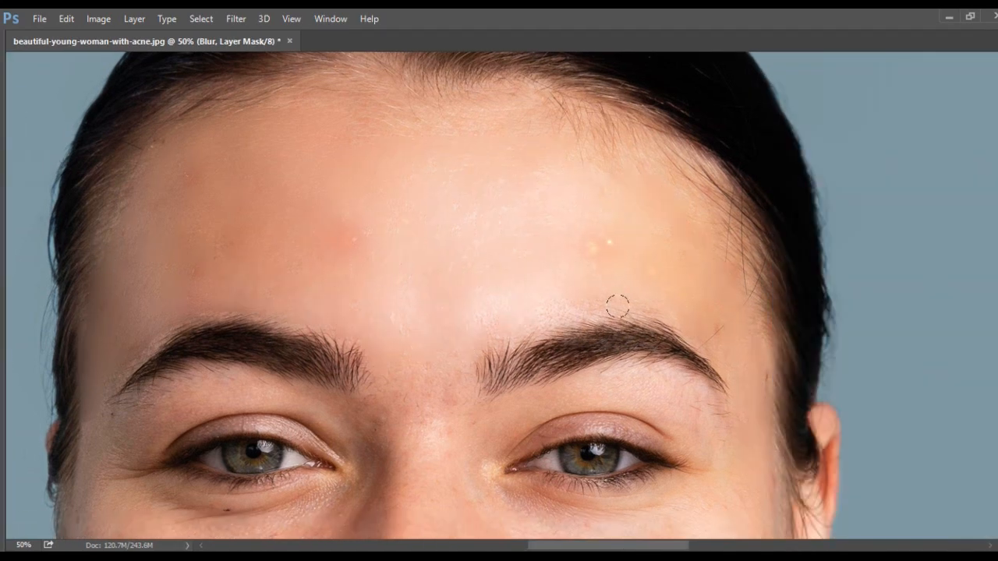
{"action": "mouse_move", "coordinate": [617, 307]}
{"action": "left_mouse_down"}
{"action": "mouse_move", "coordinate": [748, 274]}
{"action": "mouse_move", "coordinate": [510, 109]}
{"action": "mouse_move", "coordinate": [191, 105]}
{"action": "mouse_move", "coordinate": [746, 265]}
{"action": "left_mouse_up"}
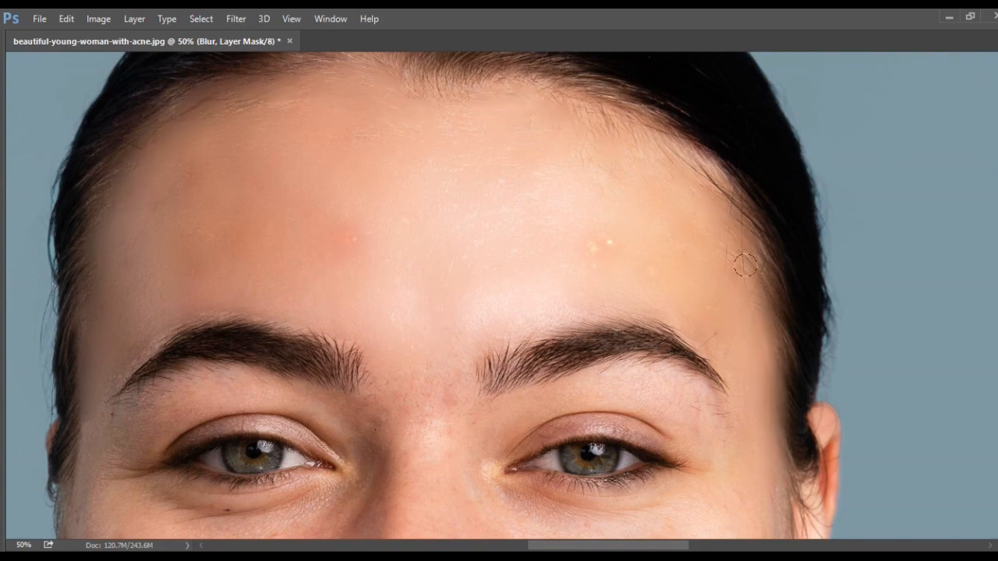
Step: Paint white on the mask between the eyebrows, over both cheeks and above the upper lip to smooth the skin
{"action": "scroll", "coordinate": [163, 156], "scroll_direction": "down", "scroll_amount": 5}
{"action": "key", "text": "ctrl+minus"}
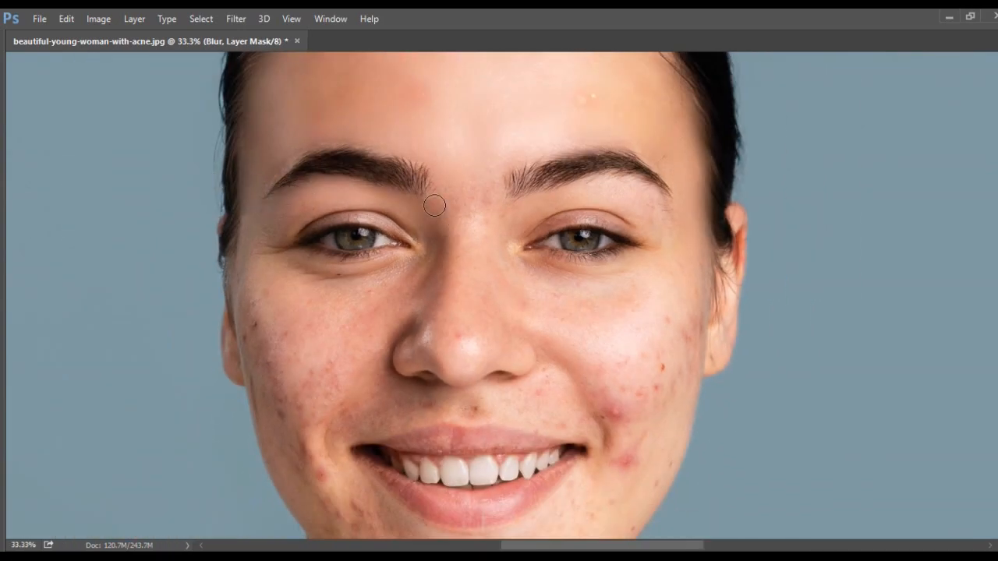
{"action": "mouse_move", "coordinate": [434, 205]}
{"action": "left_mouse_down"}
{"action": "mouse_move", "coordinate": [488, 243]}
{"action": "mouse_move", "coordinate": [535, 206]}
{"action": "mouse_move", "coordinate": [674, 226]}
{"action": "mouse_move", "coordinate": [698, 273]}
{"action": "mouse_move", "coordinate": [709, 241]}
{"action": "mouse_move", "coordinate": [708, 311]}
{"action": "mouse_move", "coordinate": [676, 384]}
{"action": "mouse_move", "coordinate": [693, 307]}
{"action": "mouse_move", "coordinate": [614, 448]}
{"action": "mouse_move", "coordinate": [641, 316]}
{"action": "mouse_move", "coordinate": [507, 269]}
{"action": "mouse_move", "coordinate": [630, 374]}
{"action": "mouse_move", "coordinate": [616, 438]}
{"action": "mouse_move", "coordinate": [657, 340]}
{"action": "mouse_move", "coordinate": [610, 442]}
{"action": "left_mouse_up"}
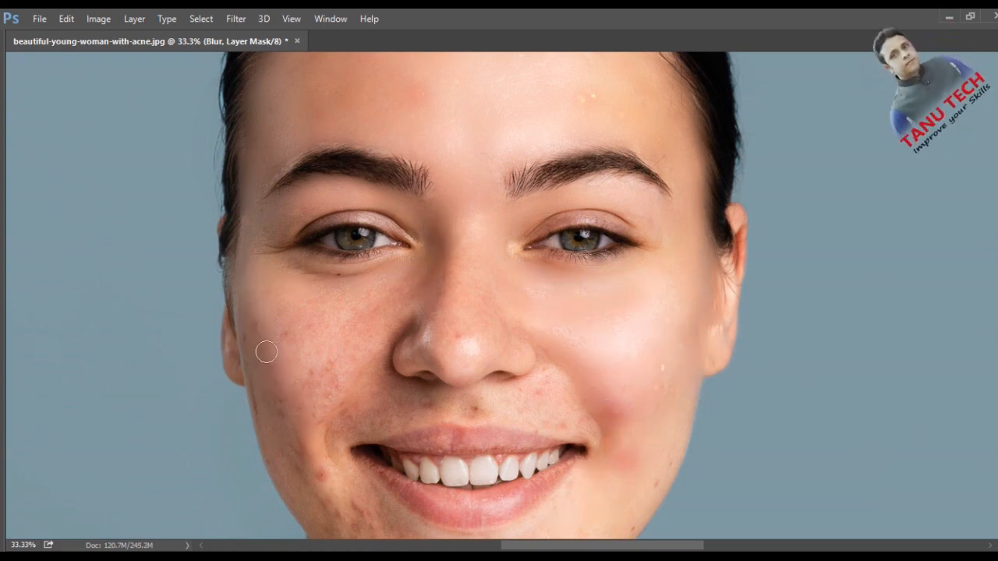
{"action": "mouse_move", "coordinate": [267, 352]}
{"action": "left_mouse_down"}
{"action": "mouse_move", "coordinate": [258, 411]}
{"action": "mouse_move", "coordinate": [416, 283]}
{"action": "mouse_move", "coordinate": [304, 304]}
{"action": "mouse_move", "coordinate": [415, 306]}
{"action": "mouse_move", "coordinate": [412, 392]}
{"action": "mouse_move", "coordinate": [440, 397]}
{"action": "mouse_move", "coordinate": [372, 398]}
{"action": "mouse_move", "coordinate": [310, 432]}
{"action": "mouse_move", "coordinate": [291, 430]}
{"action": "mouse_move", "coordinate": [341, 497]}
{"action": "left_mouse_up"}
{"action": "mouse_move", "coordinate": [414, 413]}
{"action": "left_mouse_down"}
{"action": "mouse_move", "coordinate": [502, 388]}
{"action": "mouse_move", "coordinate": [586, 426]}
{"action": "left_mouse_up"}
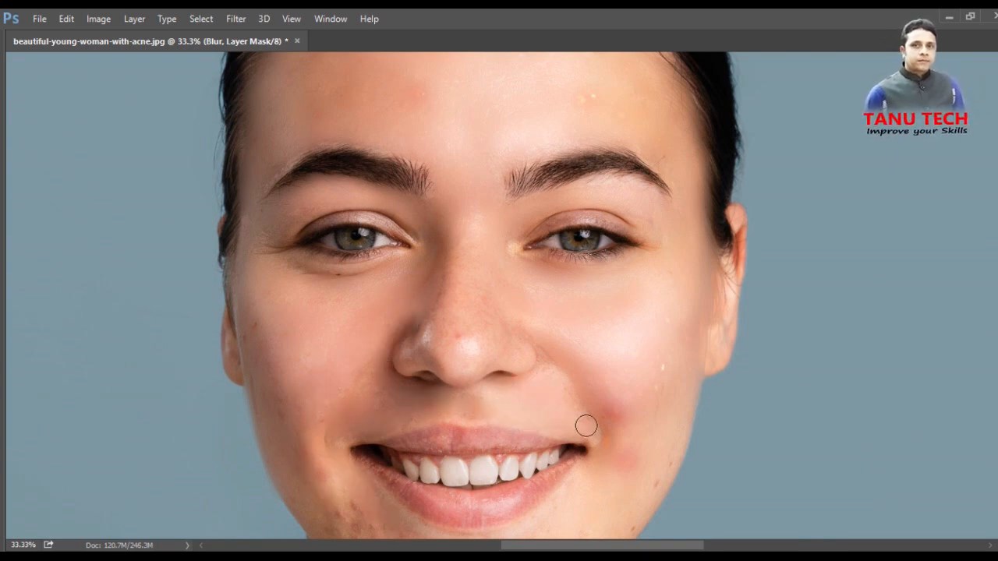
Step: Paint white on the mask over the jawline, chin and neck to smooth the remaining blemished skin
{"action": "scroll", "coordinate": [595, 461], "scroll_direction": "down", "scroll_amount": 3}
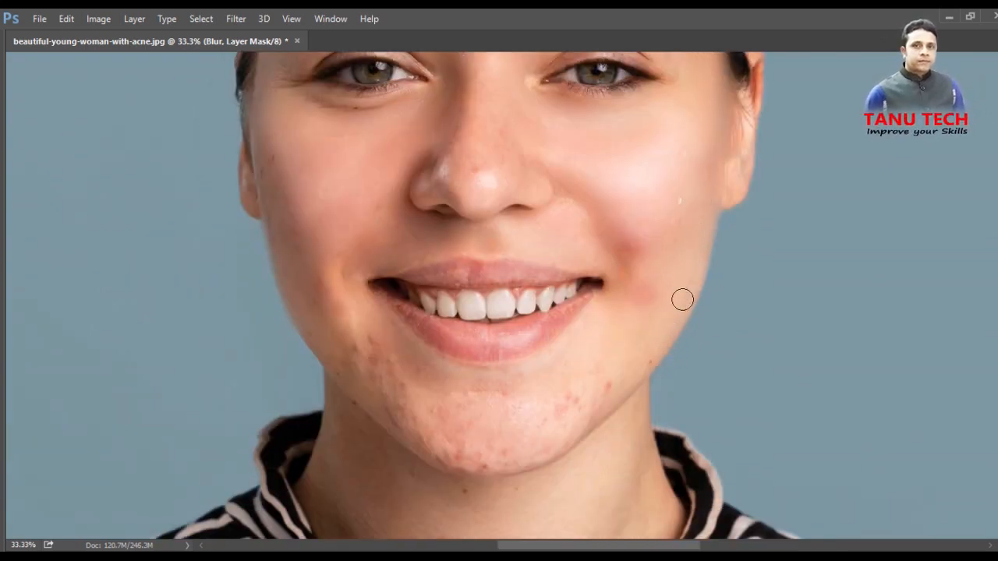
{"action": "mouse_move", "coordinate": [682, 299]}
{"action": "left_mouse_down"}
{"action": "mouse_move", "coordinate": [630, 363]}
{"action": "mouse_move", "coordinate": [460, 395]}
{"action": "mouse_move", "coordinate": [600, 316]}
{"action": "mouse_move", "coordinate": [487, 378]}
{"action": "mouse_move", "coordinate": [369, 325]}
{"action": "mouse_move", "coordinate": [378, 410]}
{"action": "mouse_move", "coordinate": [354, 380]}
{"action": "left_mouse_up"}
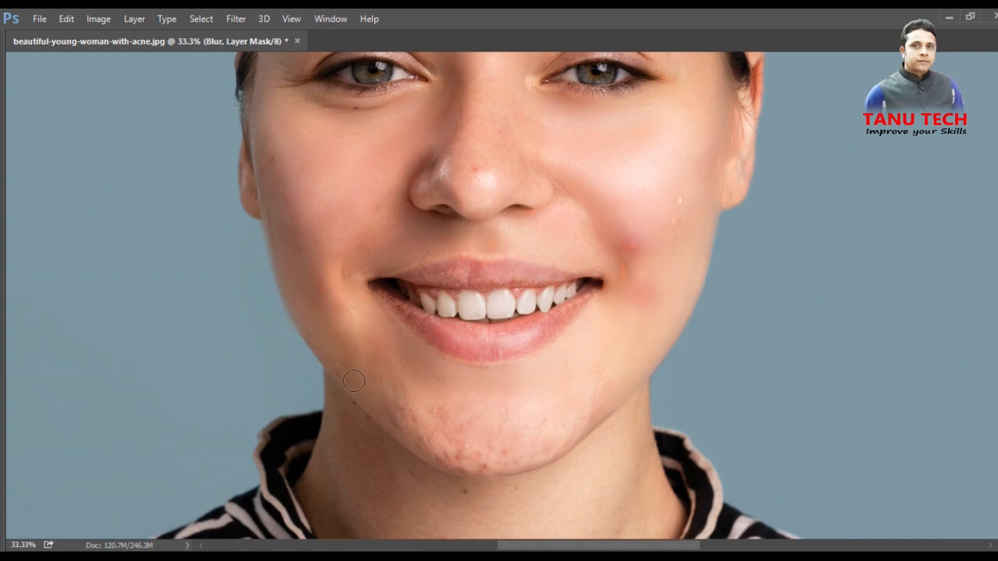
{"action": "scroll", "coordinate": [325, 117], "scroll_direction": "up", "scroll_amount": 2}
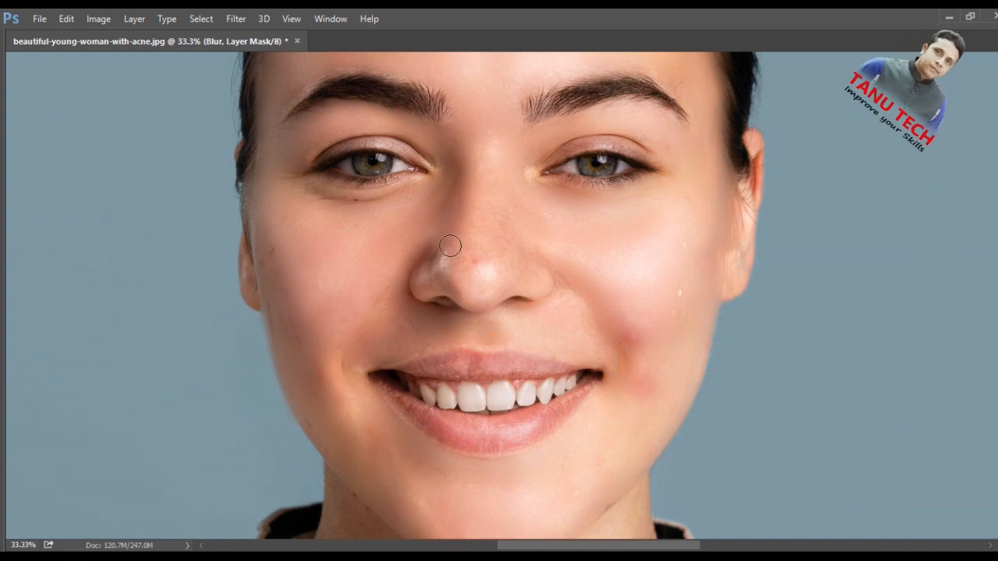
{"action": "scroll", "coordinate": [575, 278], "scroll_direction": "down", "scroll_amount": 6}
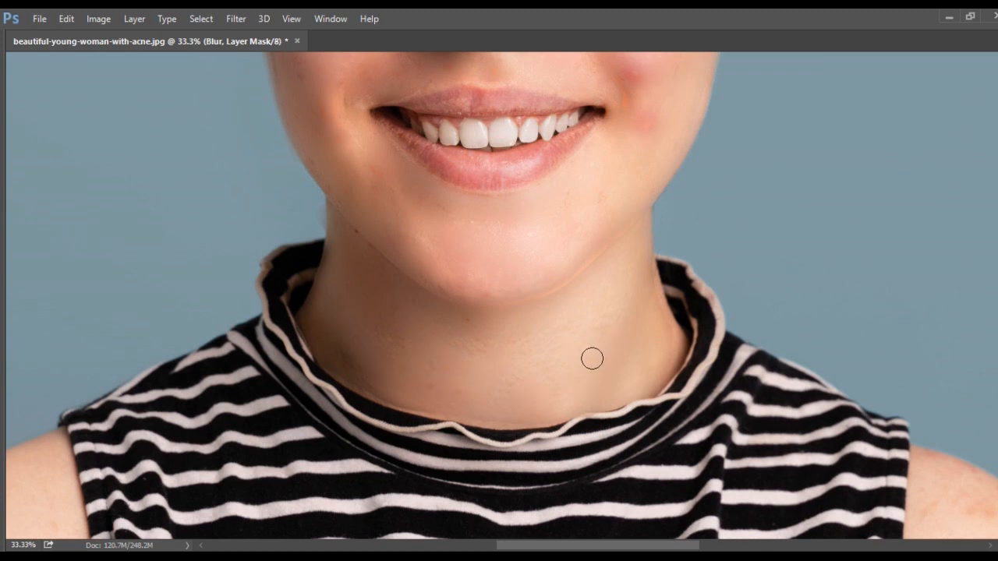
Step: Merge the masked Blur layer down into the Background layer
{"action": "scroll", "coordinate": [509, 327], "scroll_direction": "down", "scroll_amount": 1}
{"action": "left_click_drag", "start_coordinate": [526, 258], "coordinate": [586, 382]}
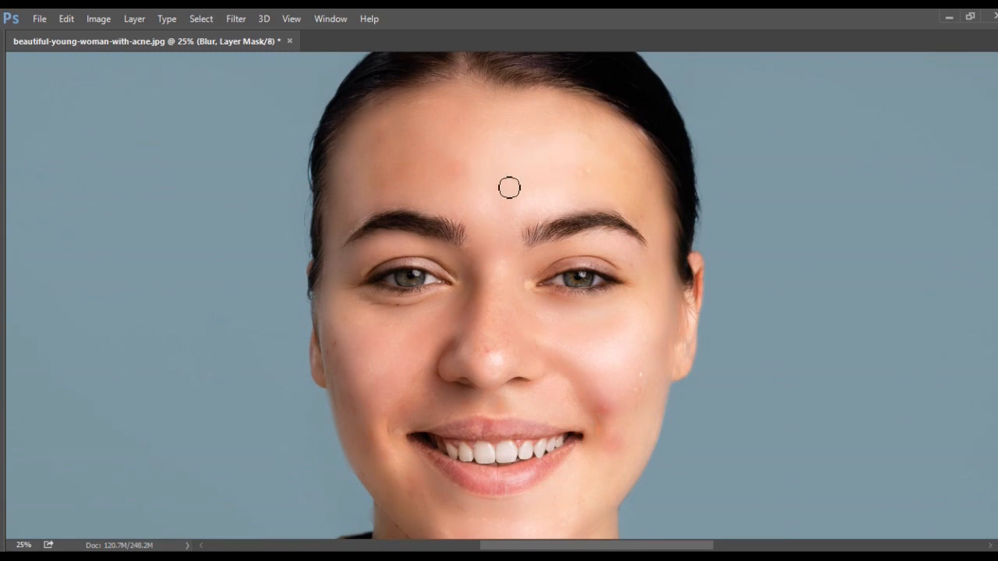
{"action": "left_click_drag", "start_coordinate": [641, 488], "coordinate": [658, 298]}
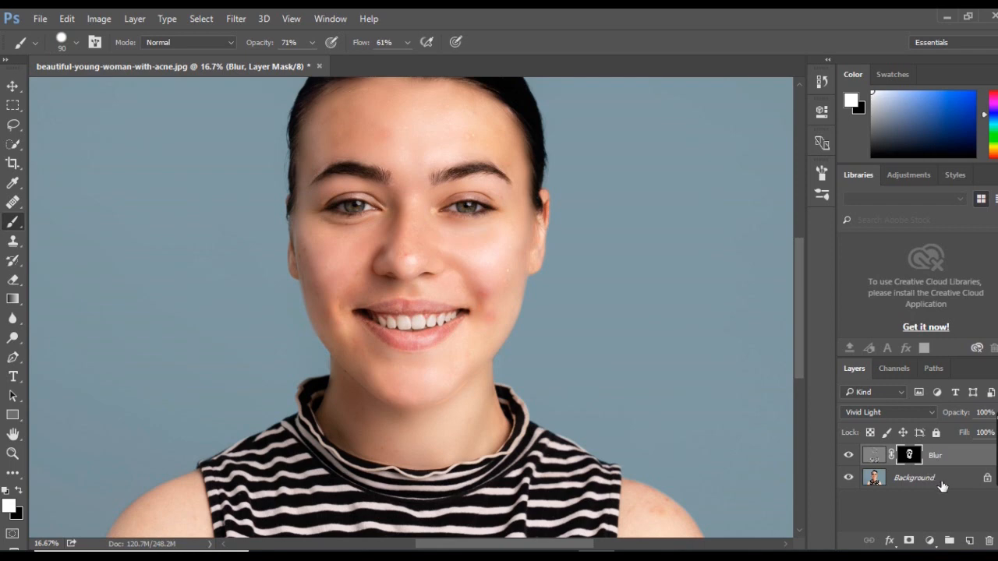
{"action": "key", "text": "Delete"}
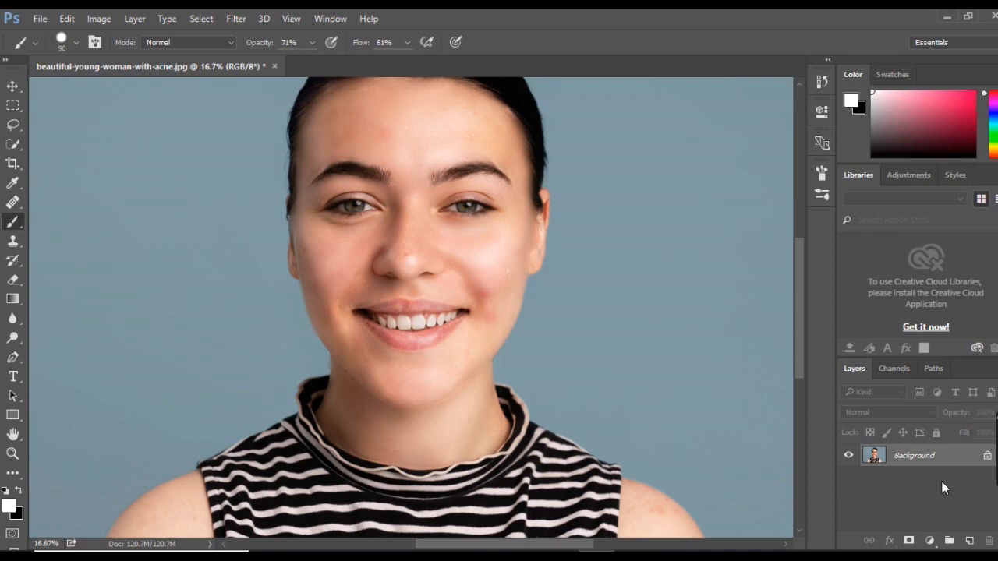
Step: Brighten the image with a Curves adjustment on the RGB channel, raising the midtones and mapping input 167 to output 191
{"action": "key", "text": "ctrl+m"}
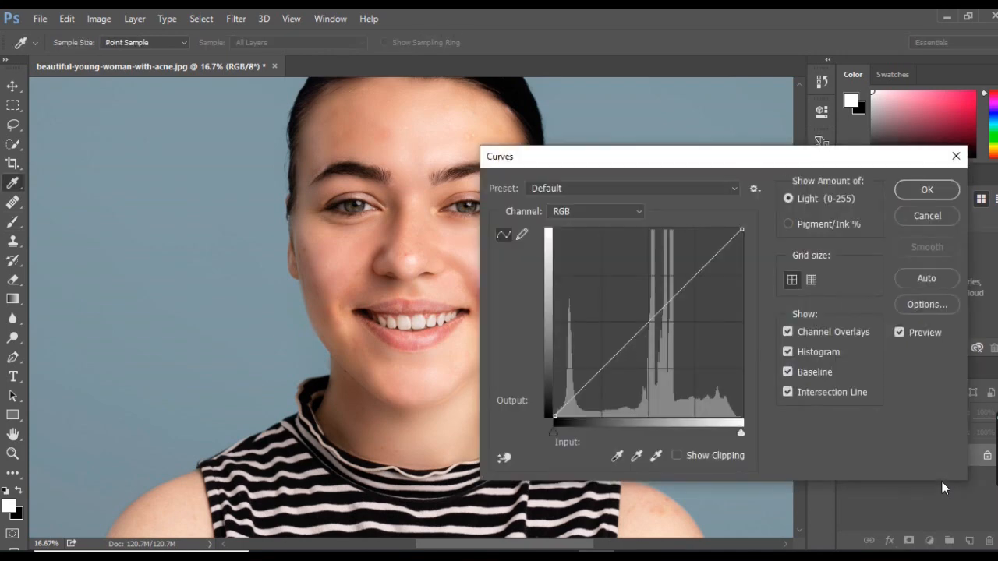
{"action": "left_click_drag", "start_coordinate": [615, 157], "coordinate": [696, 150]}
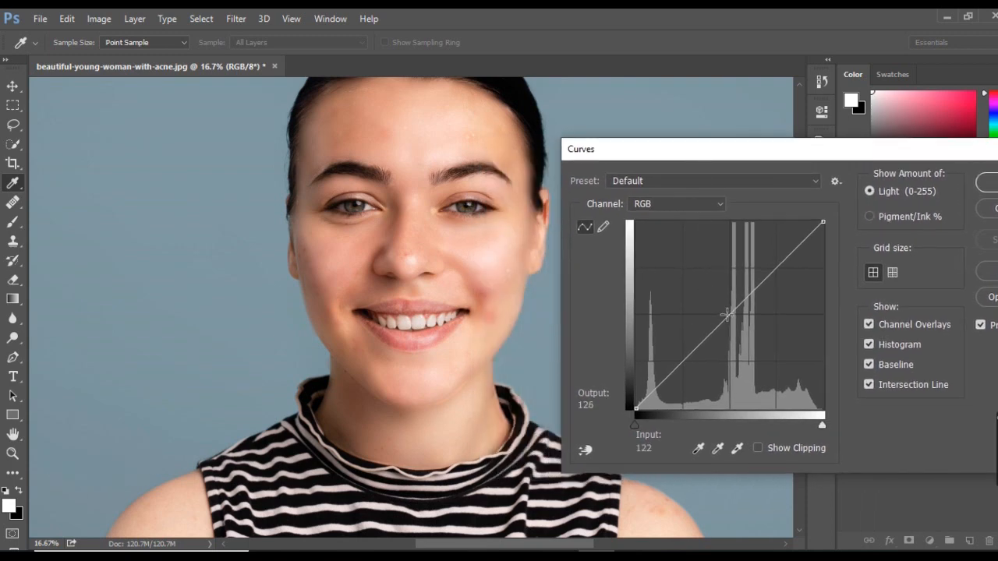
{"action": "left_click_drag", "start_coordinate": [728, 314], "coordinate": [756, 274]}
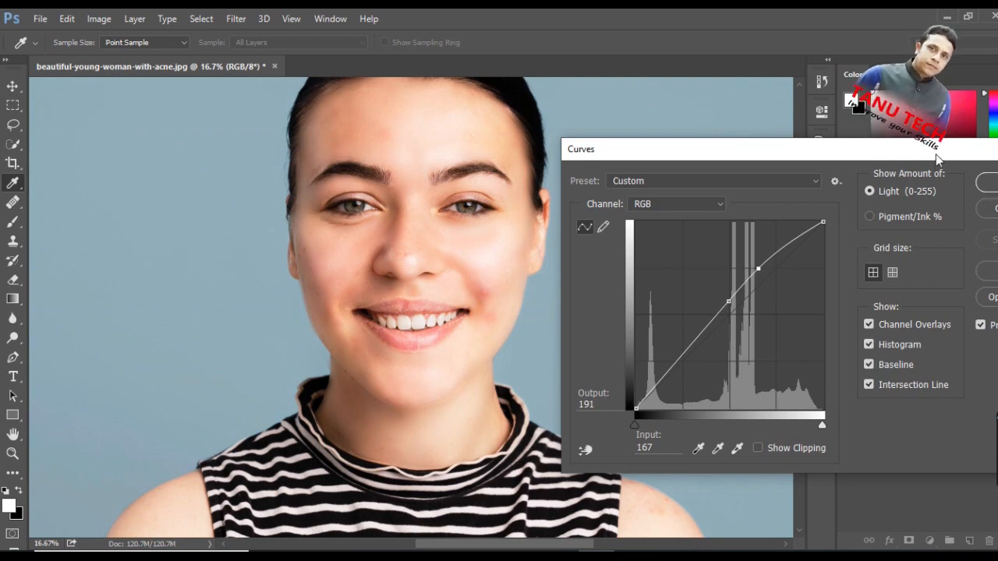
{"action": "left_click_drag", "start_coordinate": [938, 159], "coordinate": [896, 162]}
{"action": "left_click", "coordinate": [952, 186]}
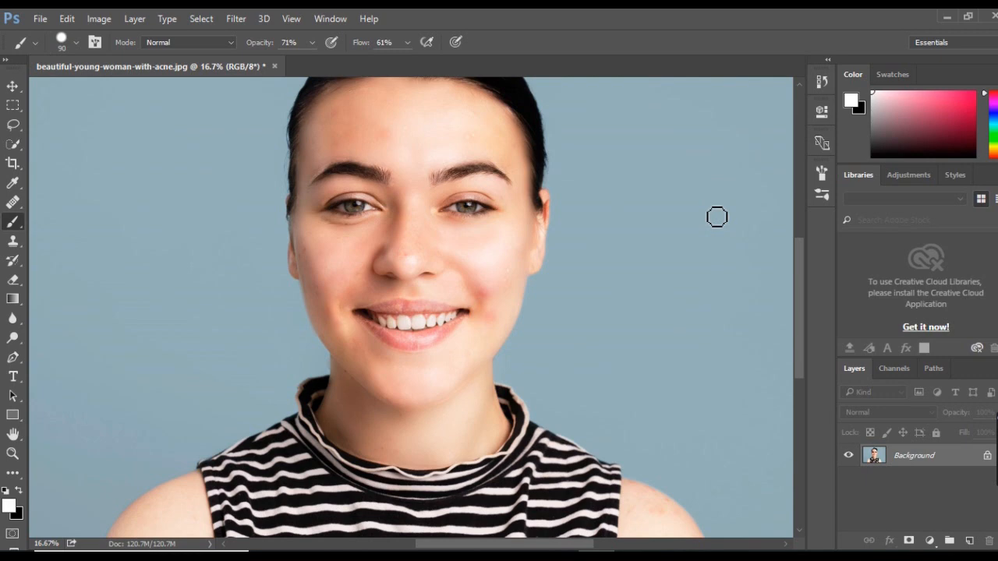
Step: Start a Camera Raw filter on the Background layer and set Highlights to +13, Shadows to +9 and Blacks to +11
{"action": "left_click", "coordinate": [236, 23]}
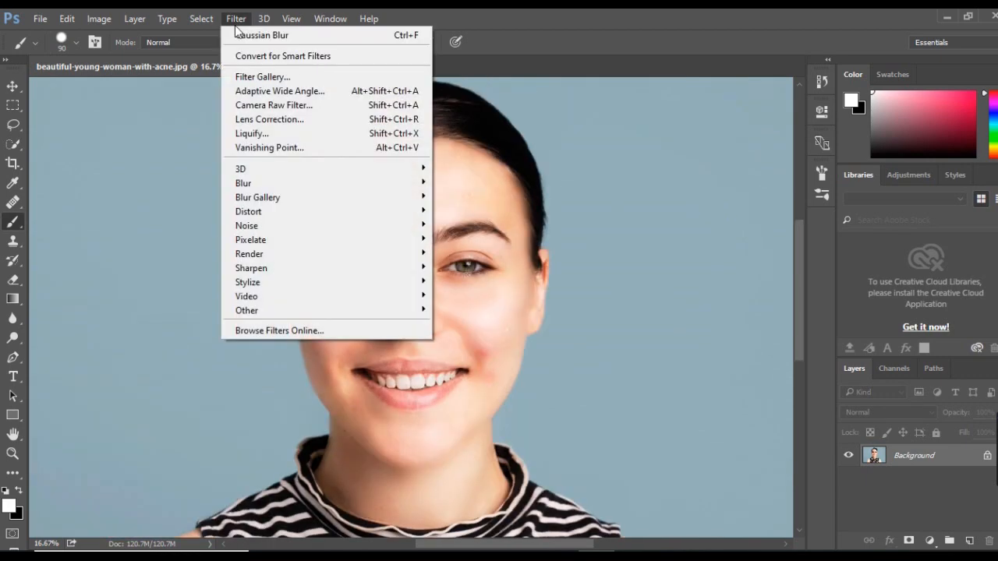
{"action": "left_click", "coordinate": [309, 108]}
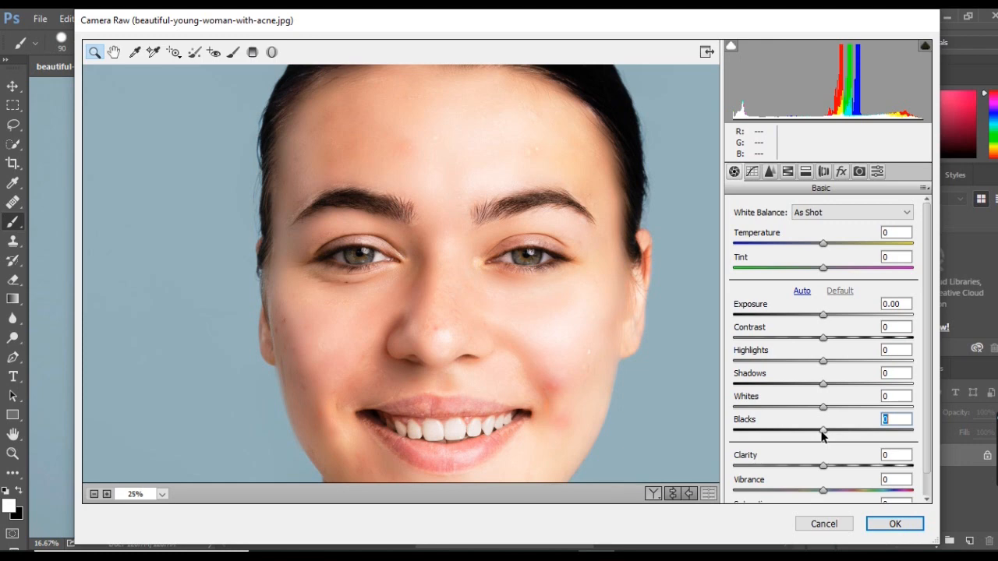
{"action": "mouse_move", "coordinate": [823, 435]}
{"action": "left_mouse_down"}
{"action": "mouse_move", "coordinate": [871, 440]}
{"action": "mouse_move", "coordinate": [834, 437]}
{"action": "left_mouse_up"}
{"action": "left_click_drag", "start_coordinate": [823, 384], "coordinate": [835, 364]}
{"action": "left_click", "coordinate": [823, 362]}
{"action": "scroll", "coordinate": [853, 403], "scroll_direction": "down", "scroll_amount": 1}
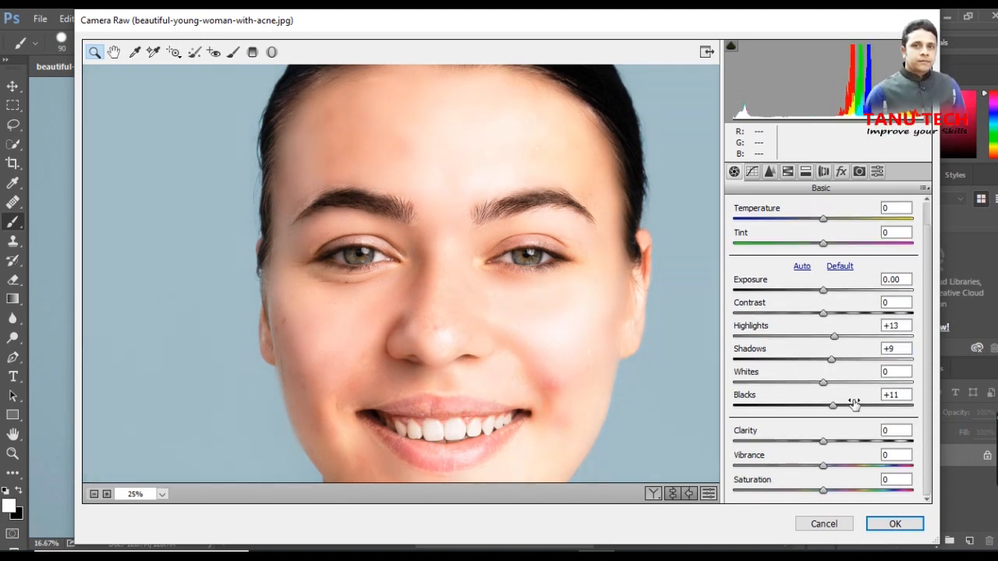
Step: Set Saturation to -7 and Vibrance to +8, and apply the Camera Raw filter
{"action": "left_click_drag", "start_coordinate": [826, 497], "coordinate": [829, 466]}
{"action": "left_click", "coordinate": [823, 466]}
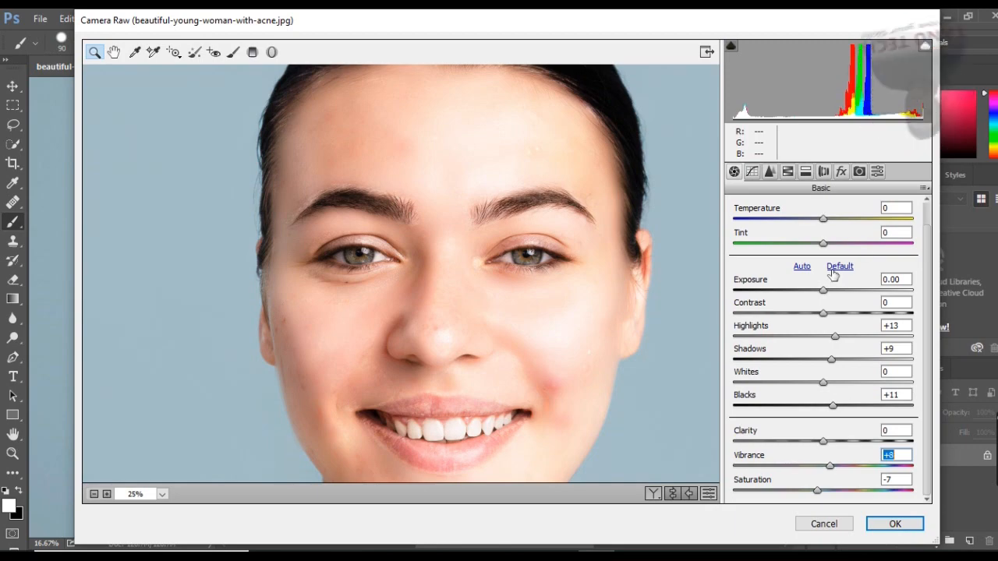
{"action": "left_click", "coordinate": [893, 523]}
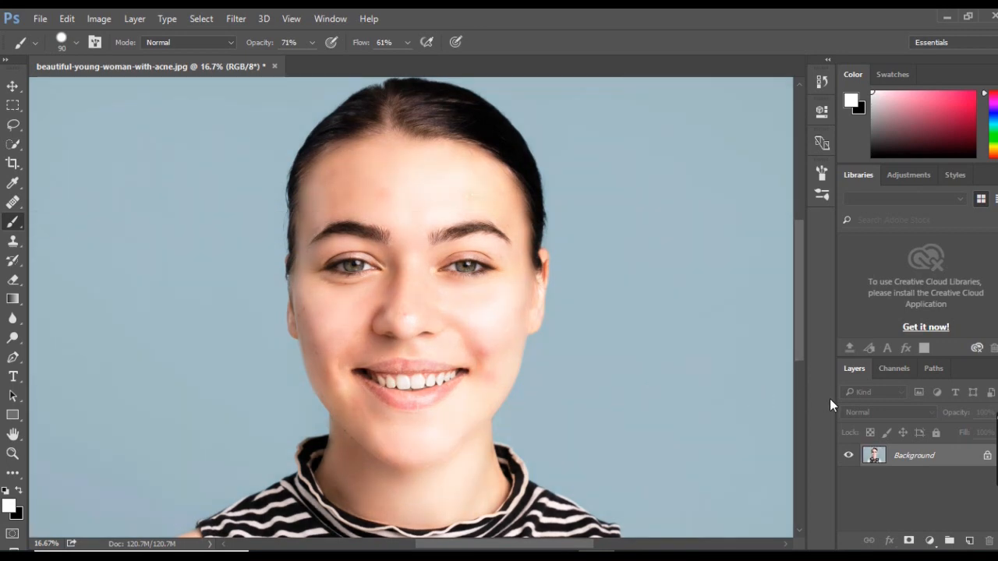
Step: Remove the red patch on the cheek beside the mouth with the Healing Brush at size 100, sampling the clean skin above it
{"action": "key", "text": "ctrl+plus"}
{"action": "scroll", "coordinate": [549, 401], "scroll_direction": "down", "scroll_amount": 2}
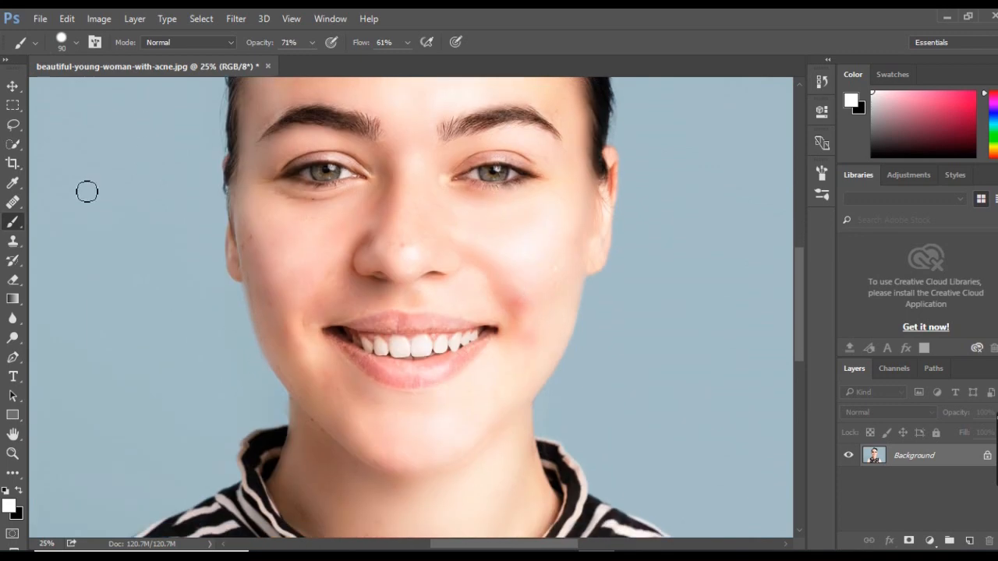
{"action": "left_click", "coordinate": [14, 203]}
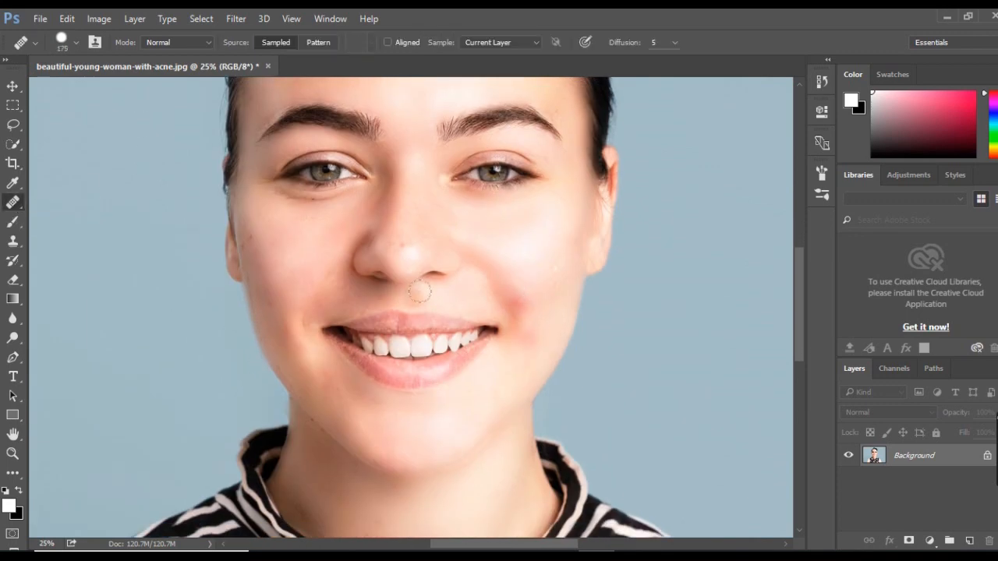
{"action": "left_click", "coordinate": [524, 278], "text": "alt"}
{"action": "left_click", "coordinate": [519, 298]}
{"action": "left_click", "coordinate": [523, 312]}
{"action": "left_click_drag", "start_coordinate": [517, 313], "coordinate": [522, 327]}
{"action": "left_click", "coordinate": [530, 329]}
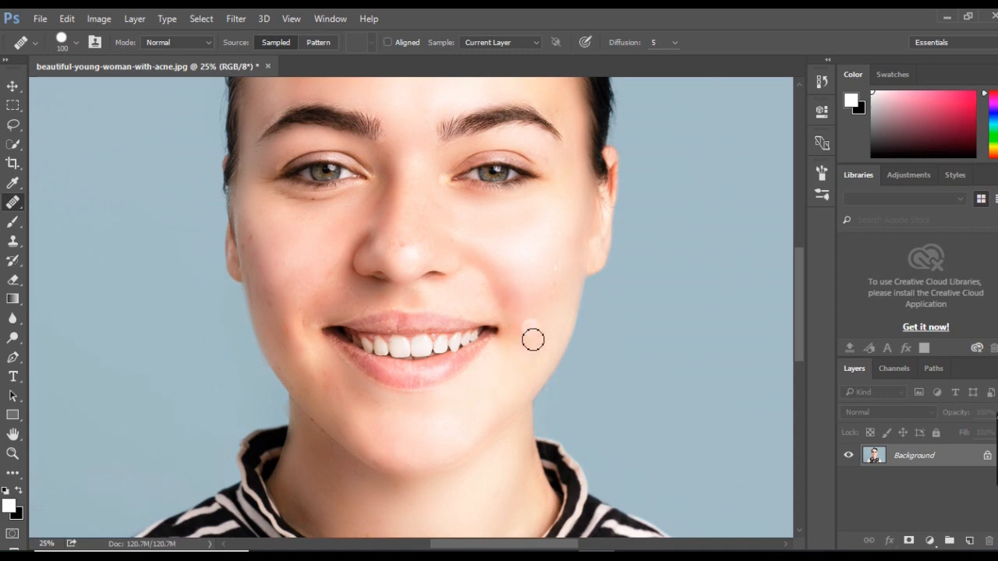
{"action": "left_click", "coordinate": [539, 310]}
{"action": "mouse_move", "coordinate": [326, 399]}
{"action": "left_mouse_down"}
{"action": "mouse_move", "coordinate": [421, 441]}
{"action": "mouse_move", "coordinate": [413, 504]}
{"action": "left_mouse_up"}
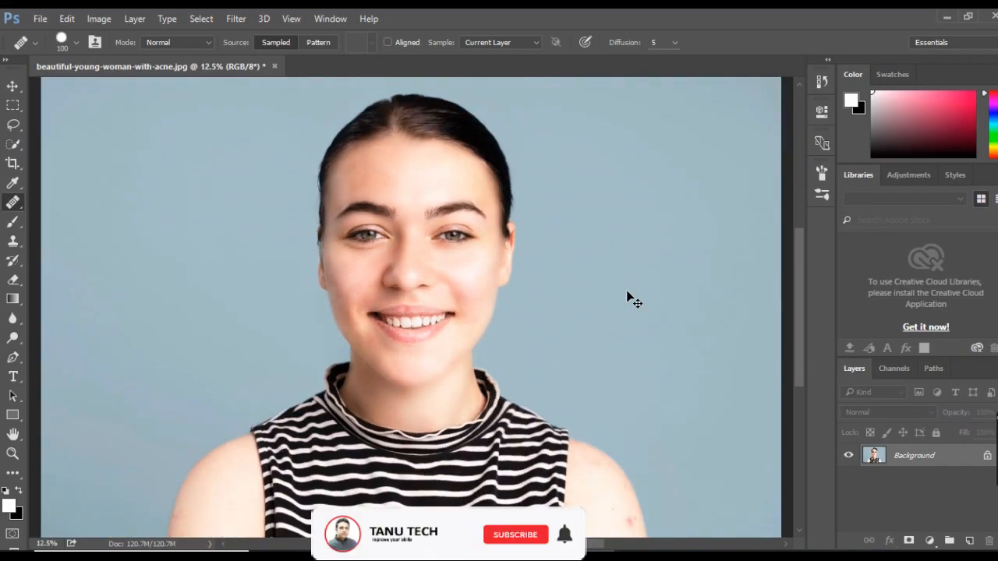
{"action": "key", "text": "v"}
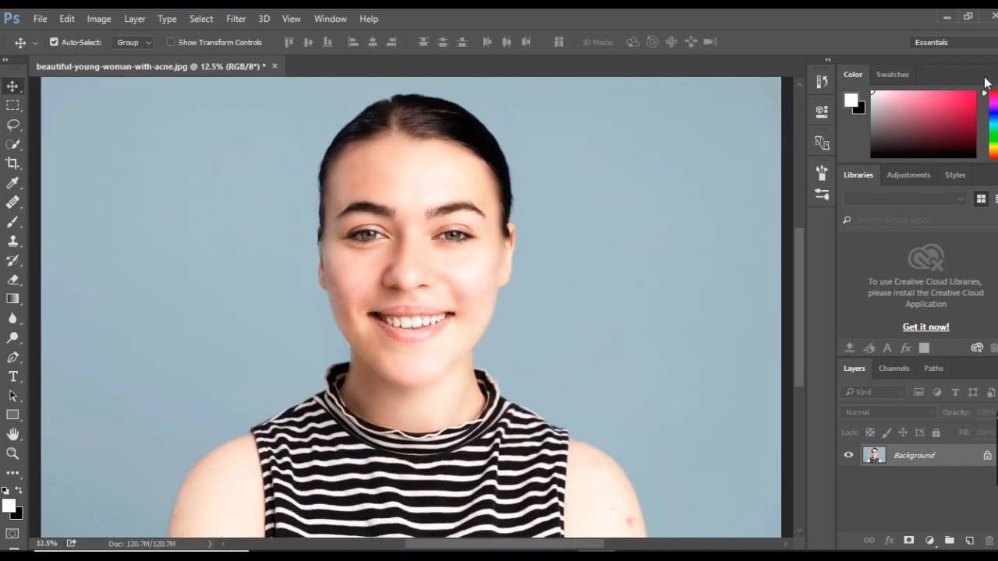